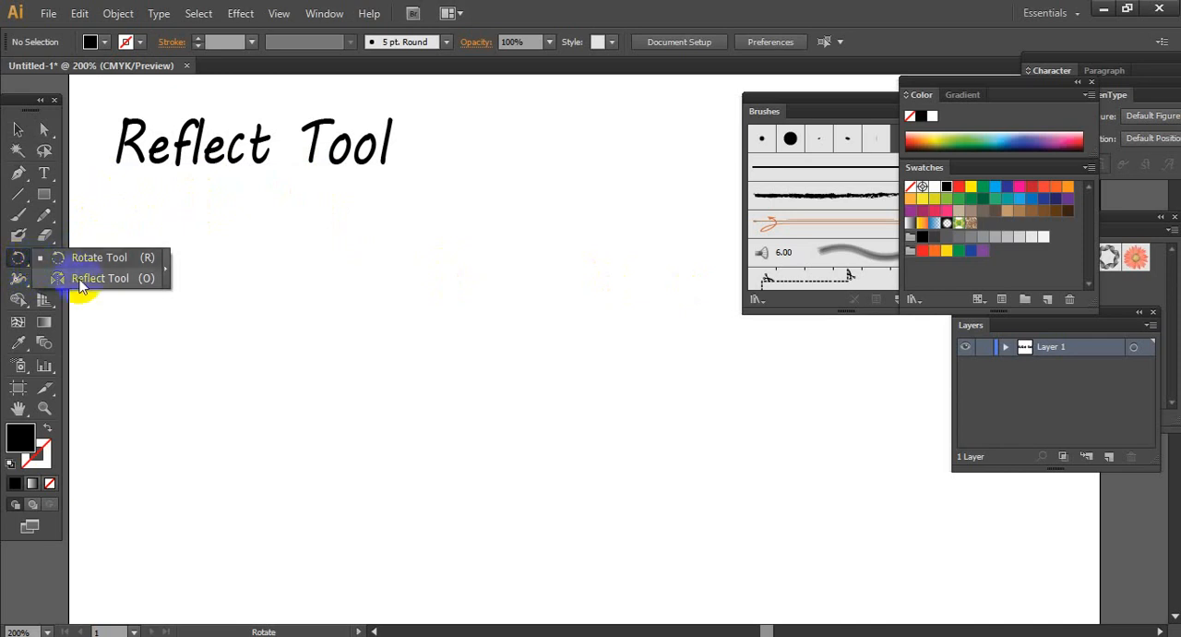
Draw a tall, narrow black rectangle below the "Reflect Tool" title
click(22, 258)
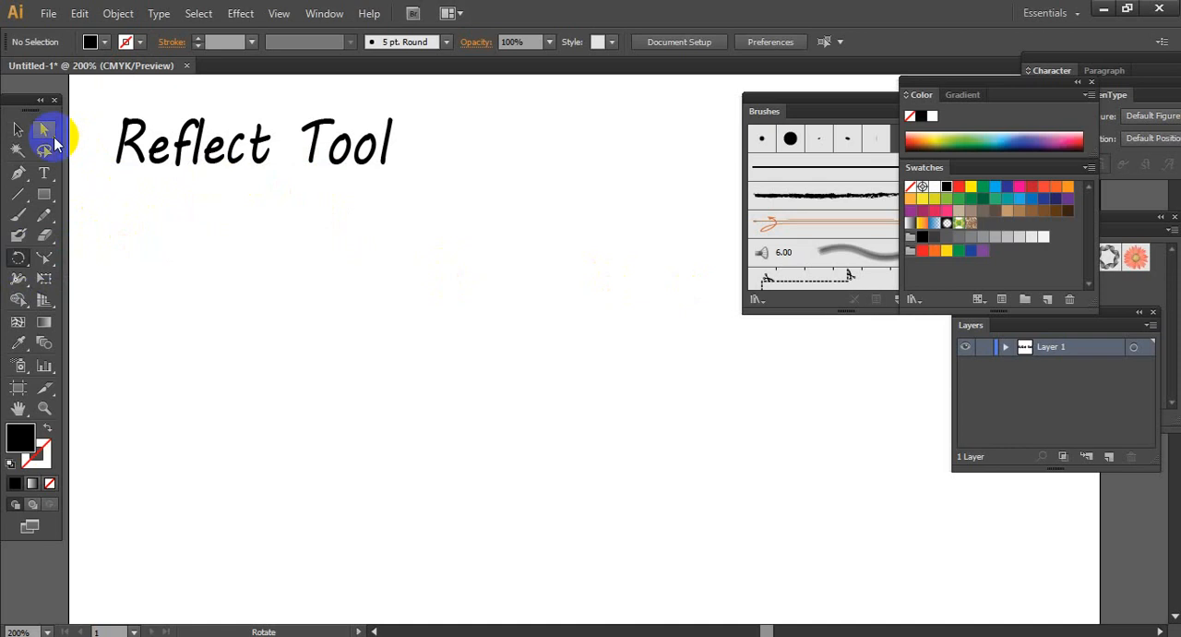
click(18, 130)
click(43, 194)
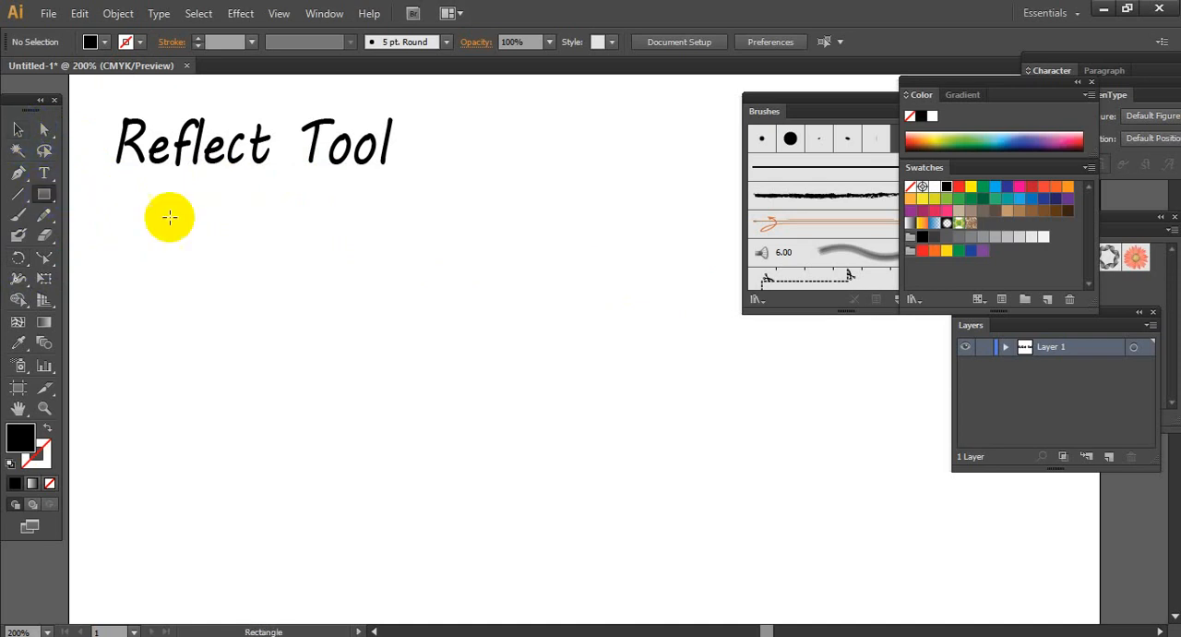
drag(214, 245, 267, 446)
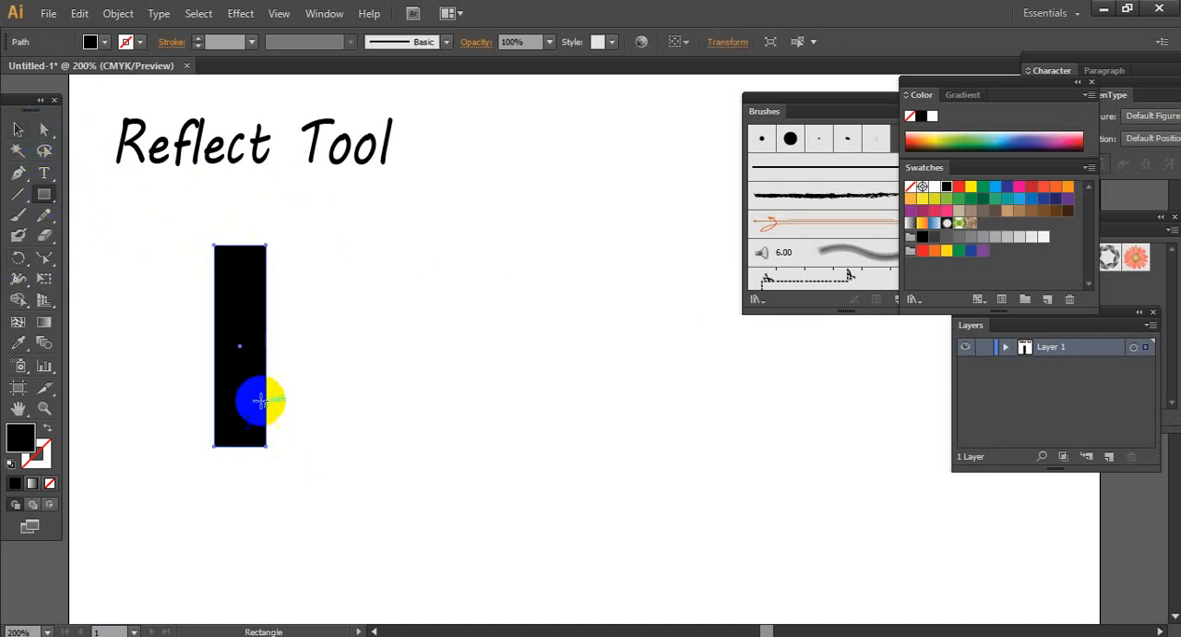
Rotate the rectangle counterclockwise by about 34° so its upper end leans to the left, and deselect it
click(18, 130)
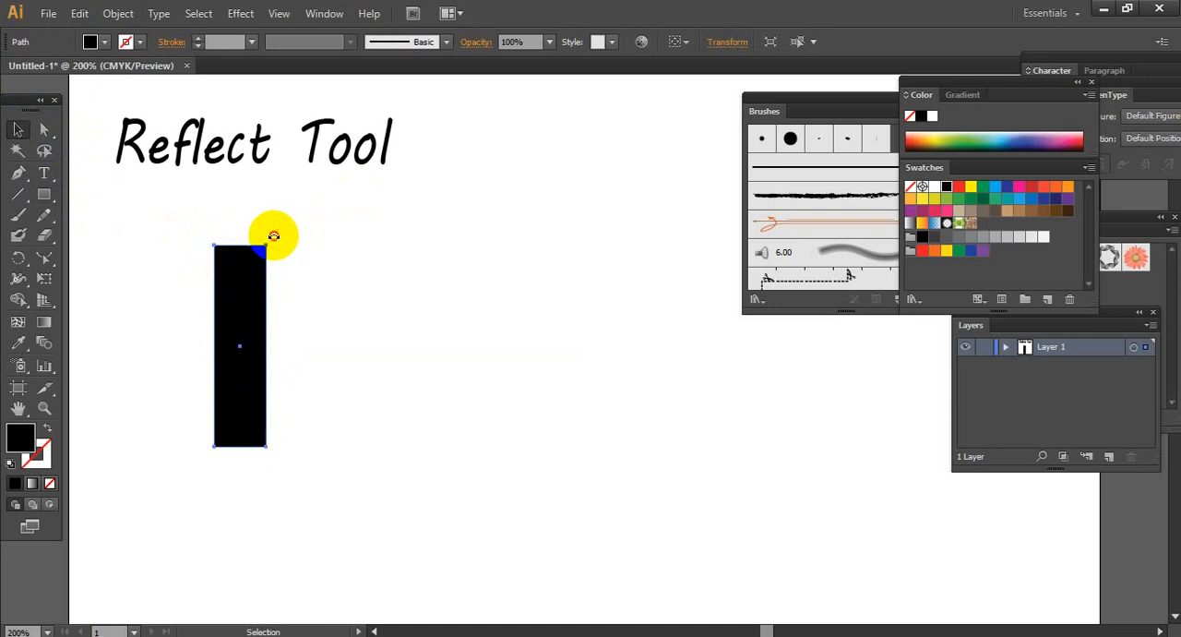
drag(273, 236, 203, 231)
click(270, 298)
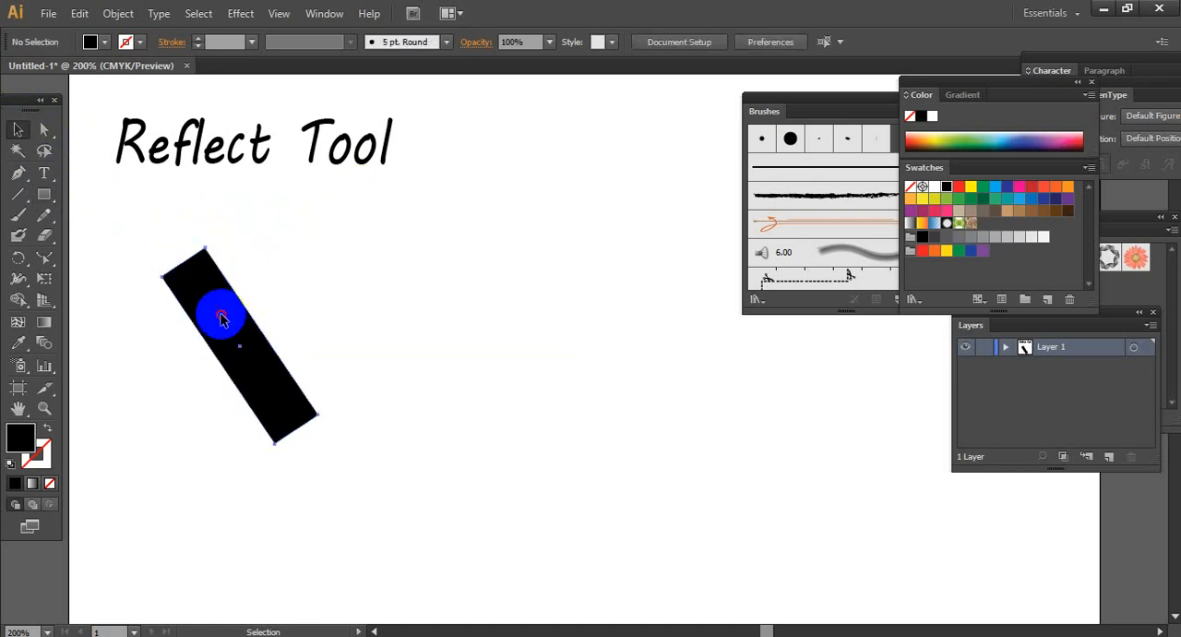
Create a reflected copy of the slanted bar across the vertical axis about its center, and move the copy to the right of the original
click(221, 318)
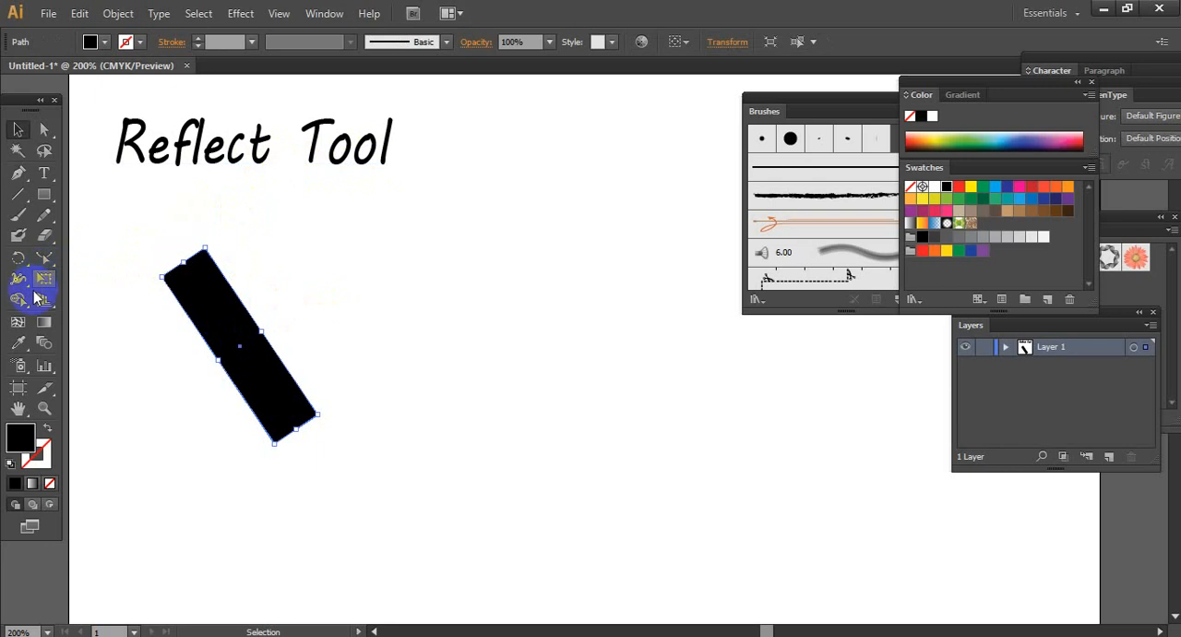
click(21, 259)
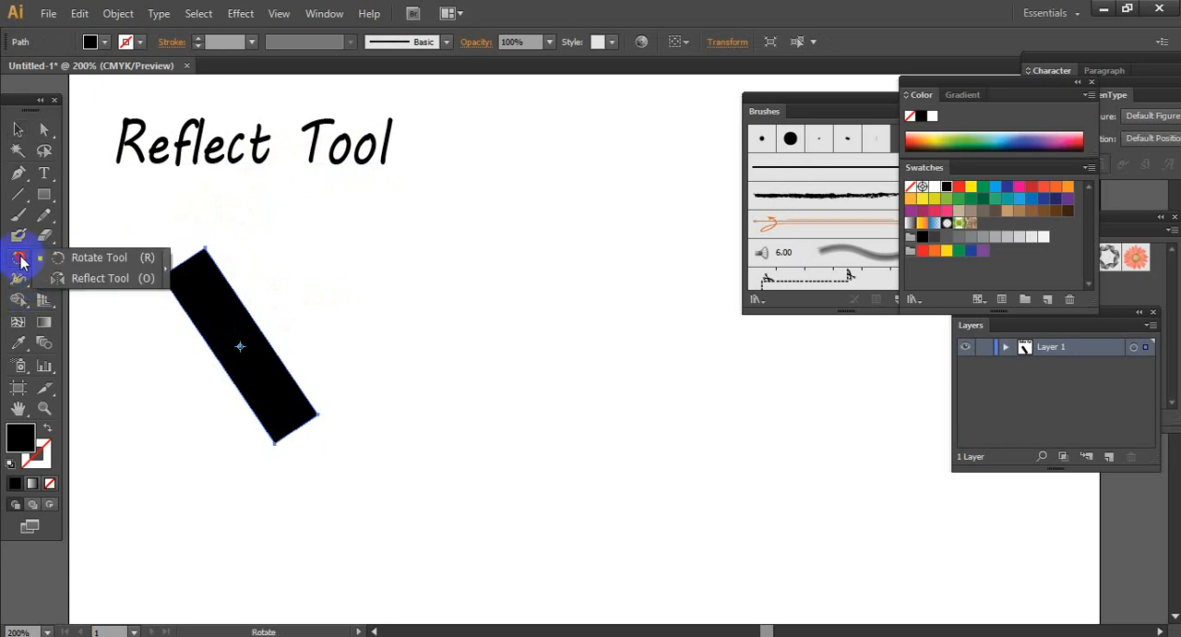
click(91, 280)
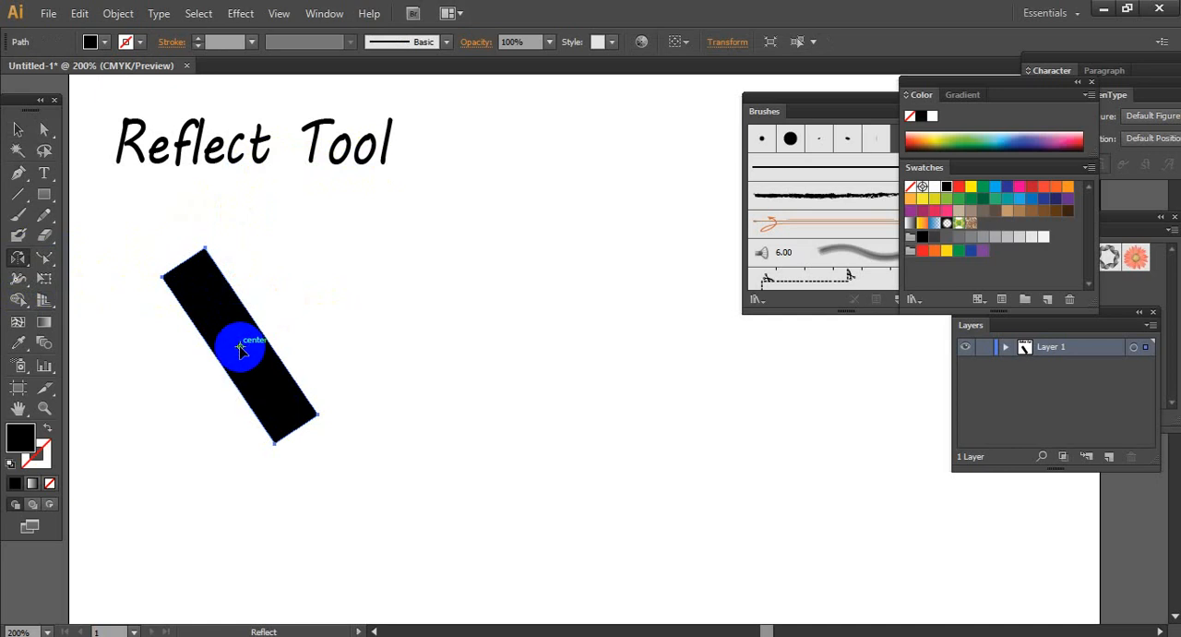
click(20, 258)
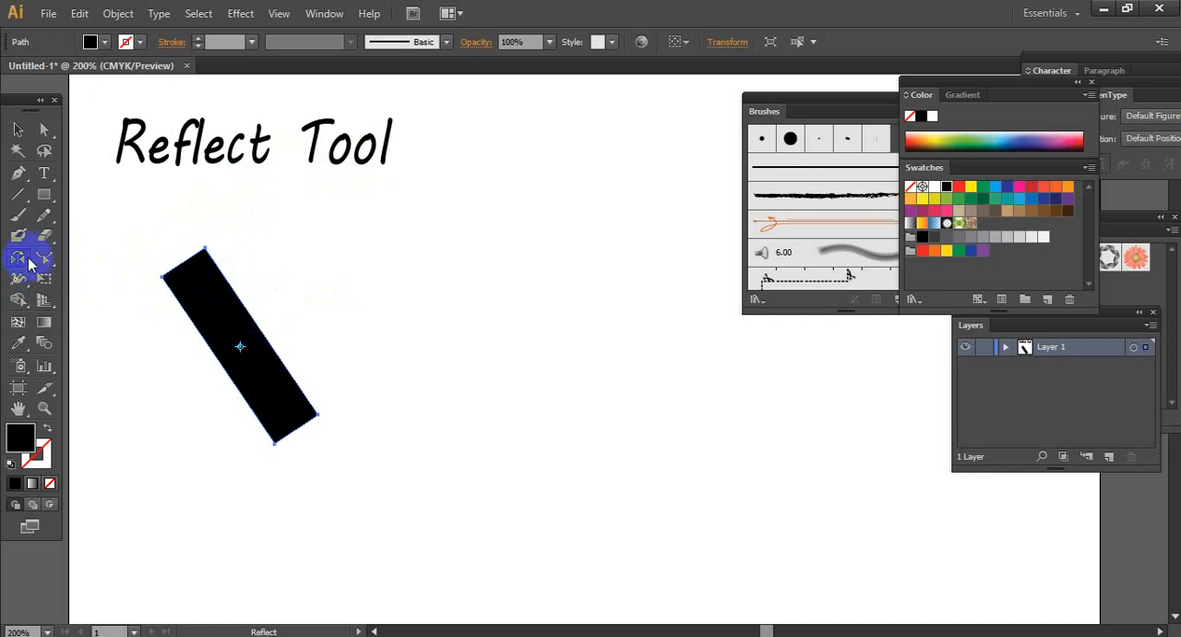
drag(30, 264, 138, 277)
click(238, 343)
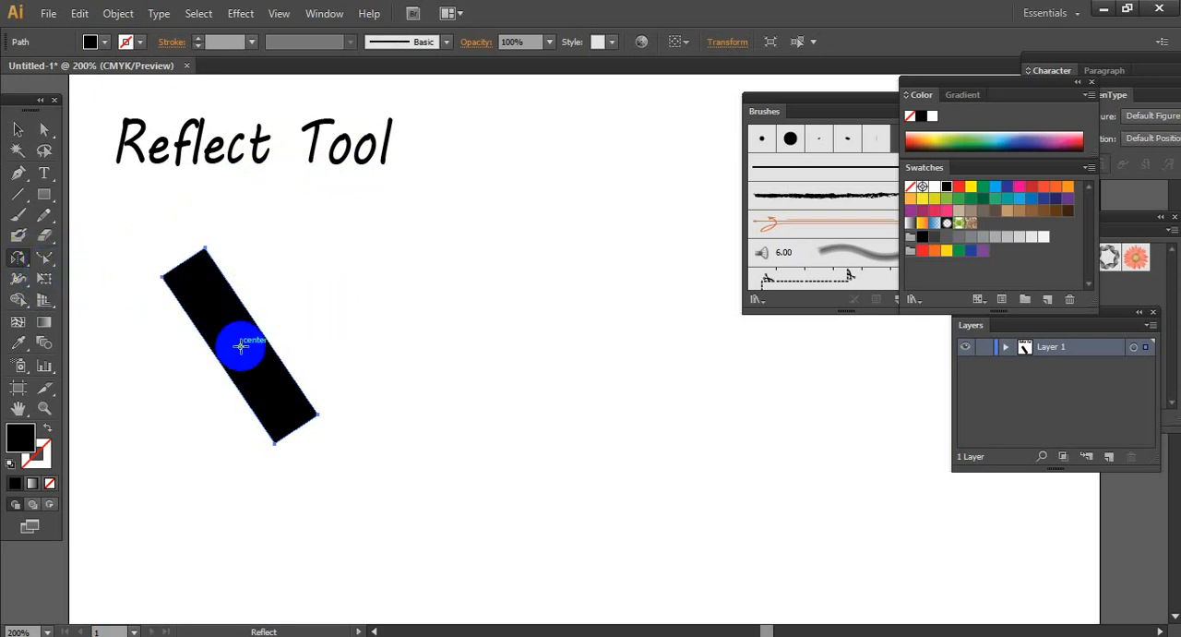
alt+click(239, 346)
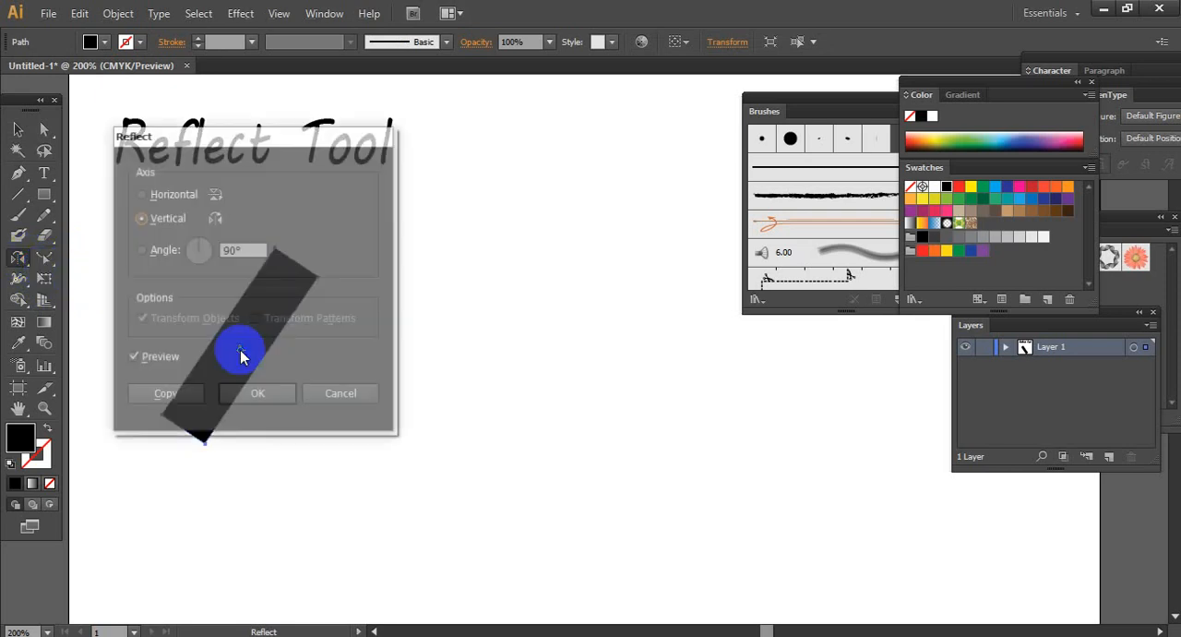
drag(227, 141, 495, 132)
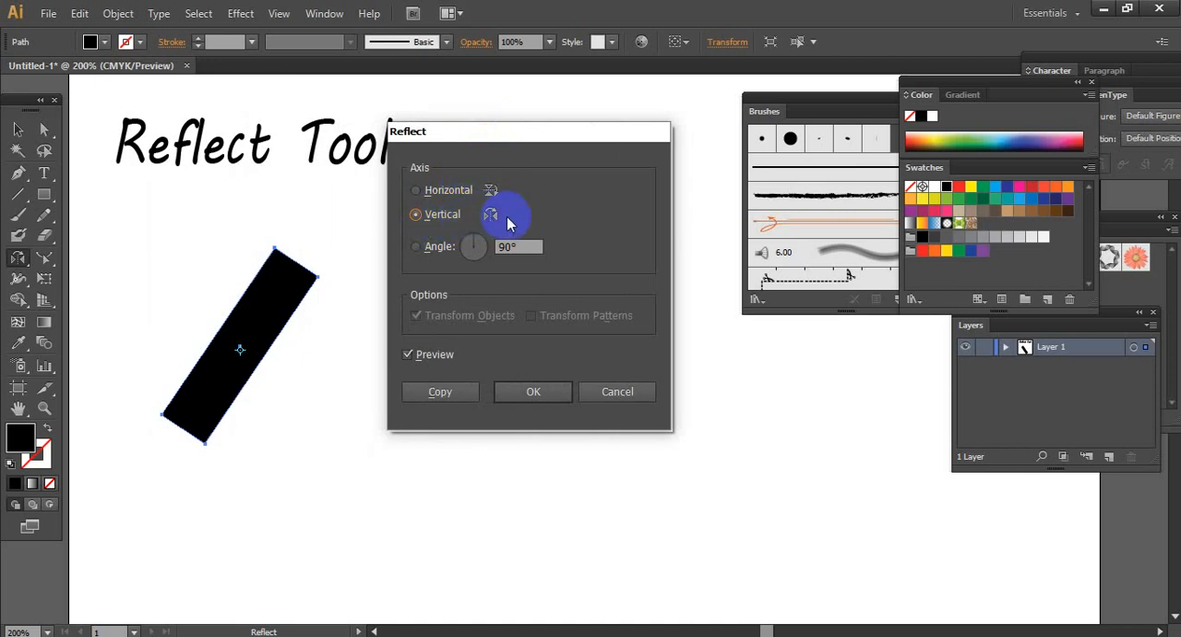
click(438, 395)
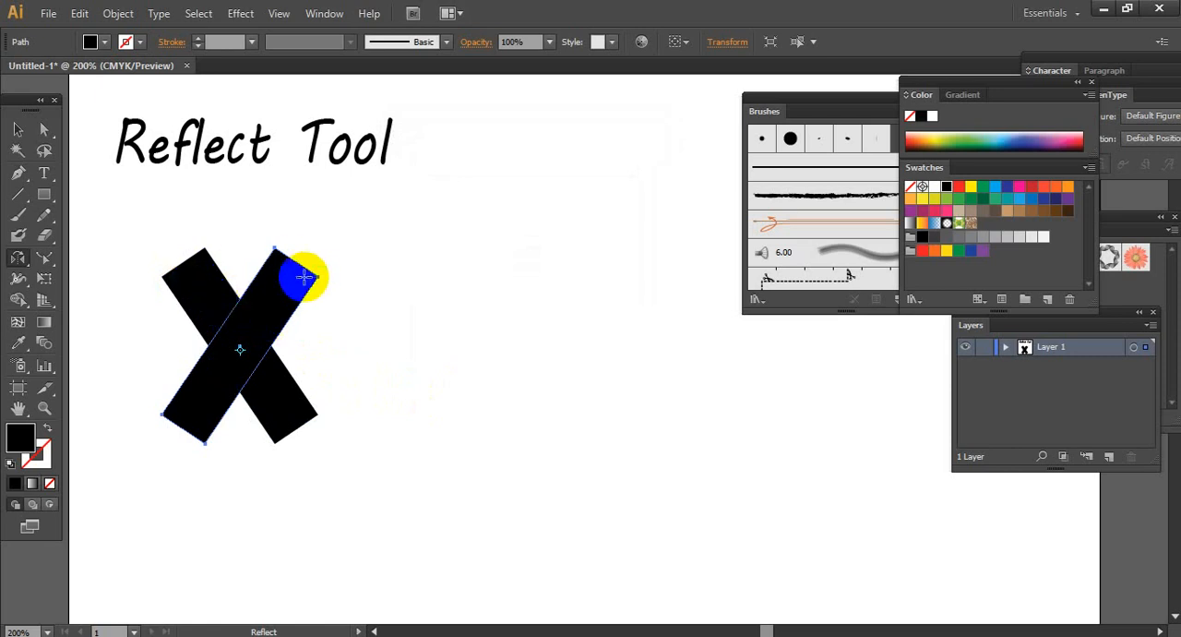
click(18, 128)
drag(261, 284, 551, 280)
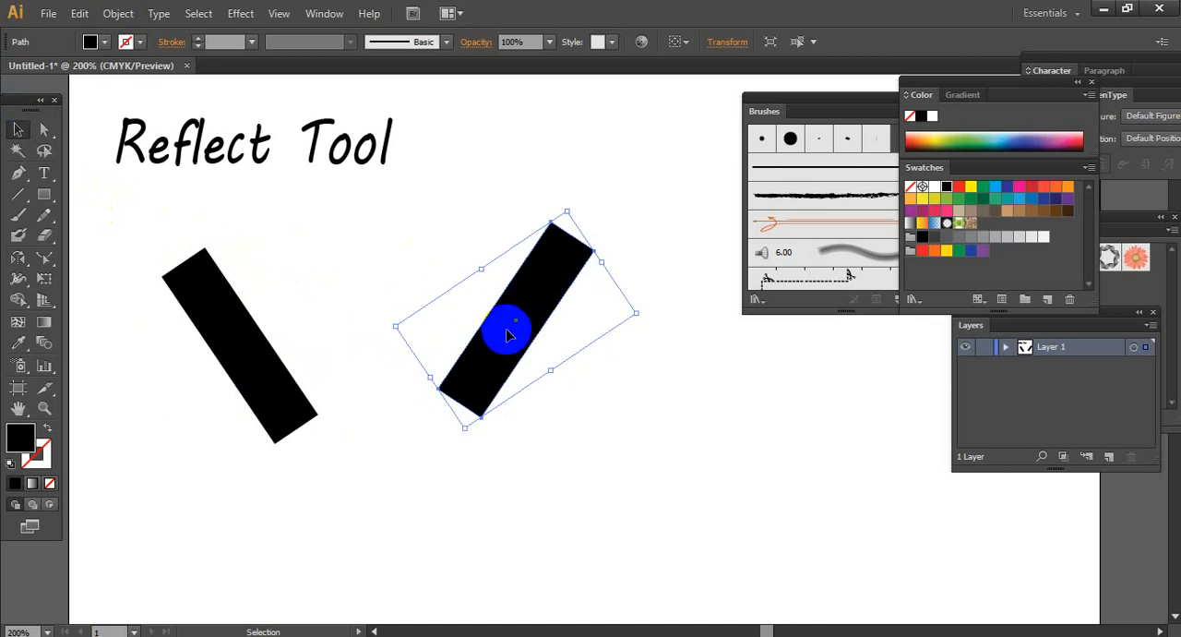
Reflect the right bar itself across the vertical axis about its center, without making a copy
click(20, 258)
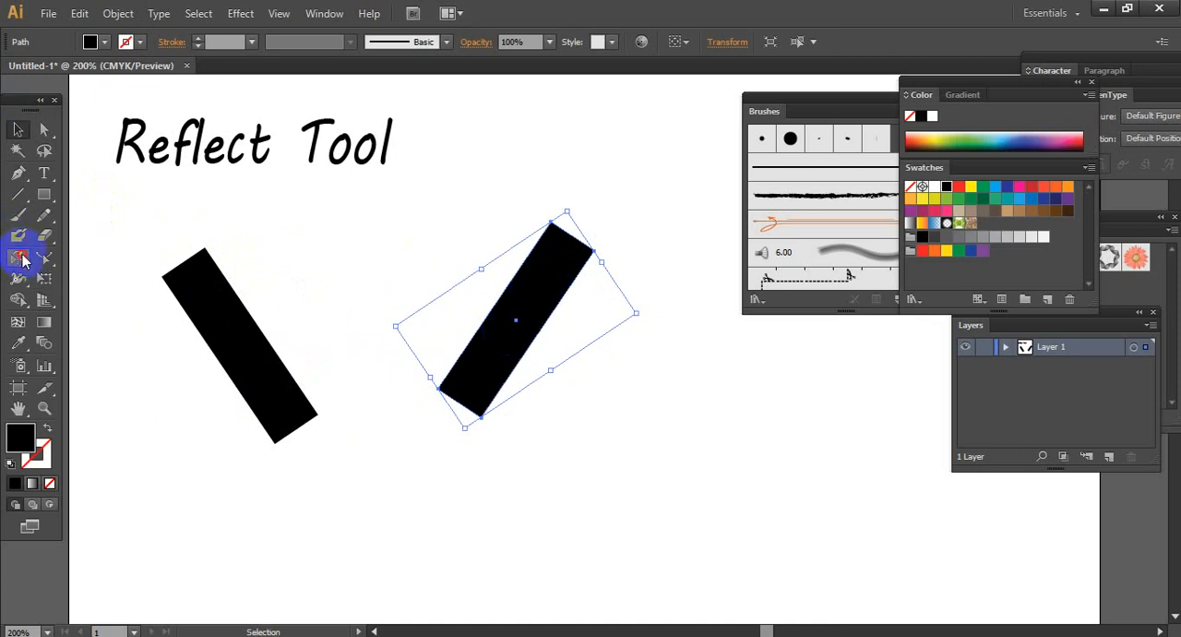
drag(31, 263, 88, 279)
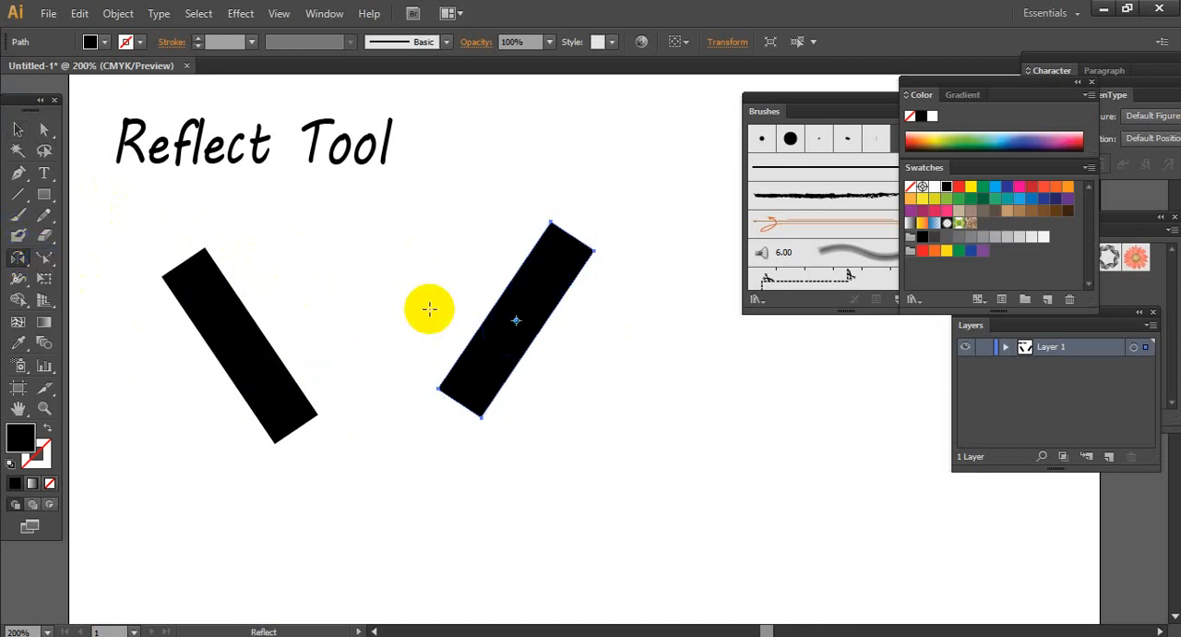
click(519, 321)
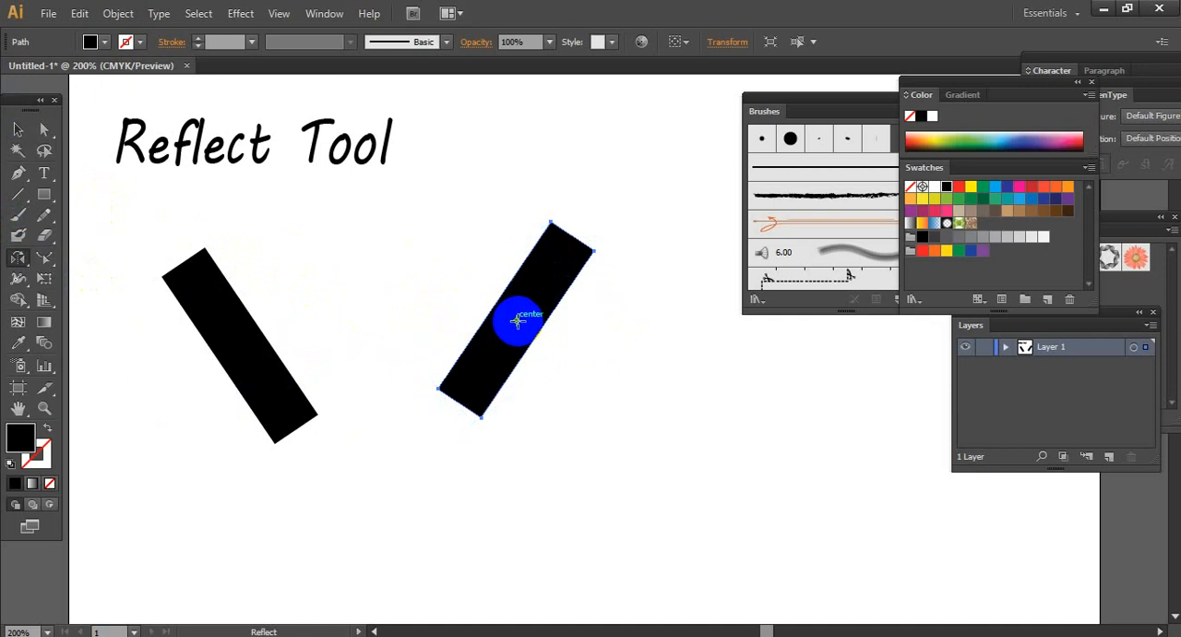
alt+click(515, 320)
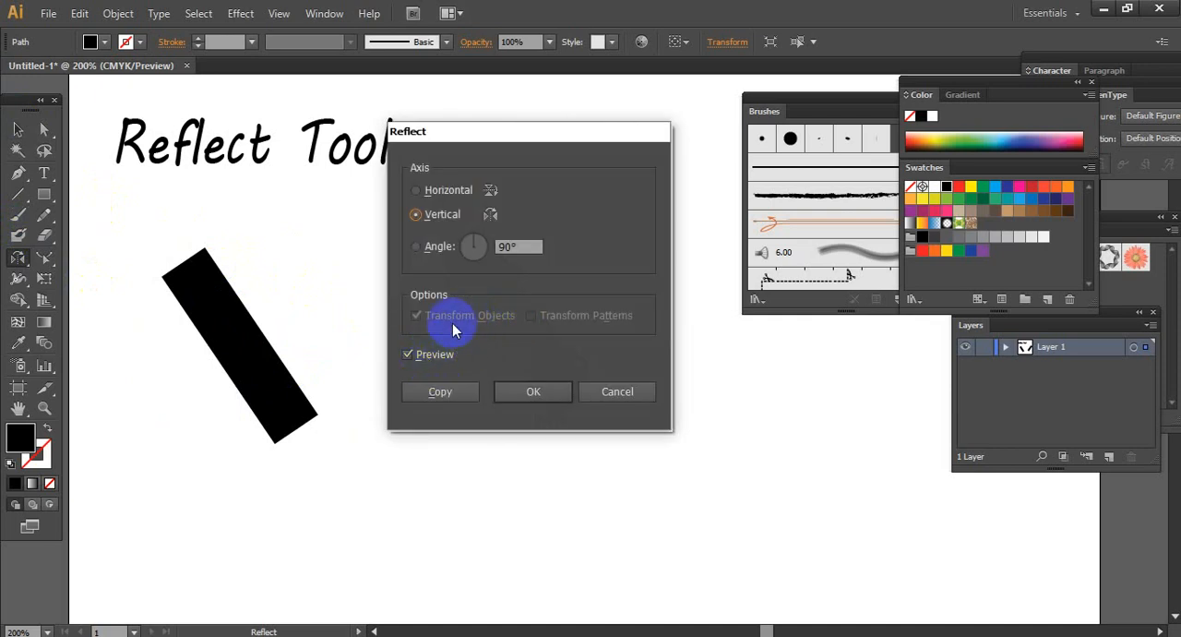
click(536, 391)
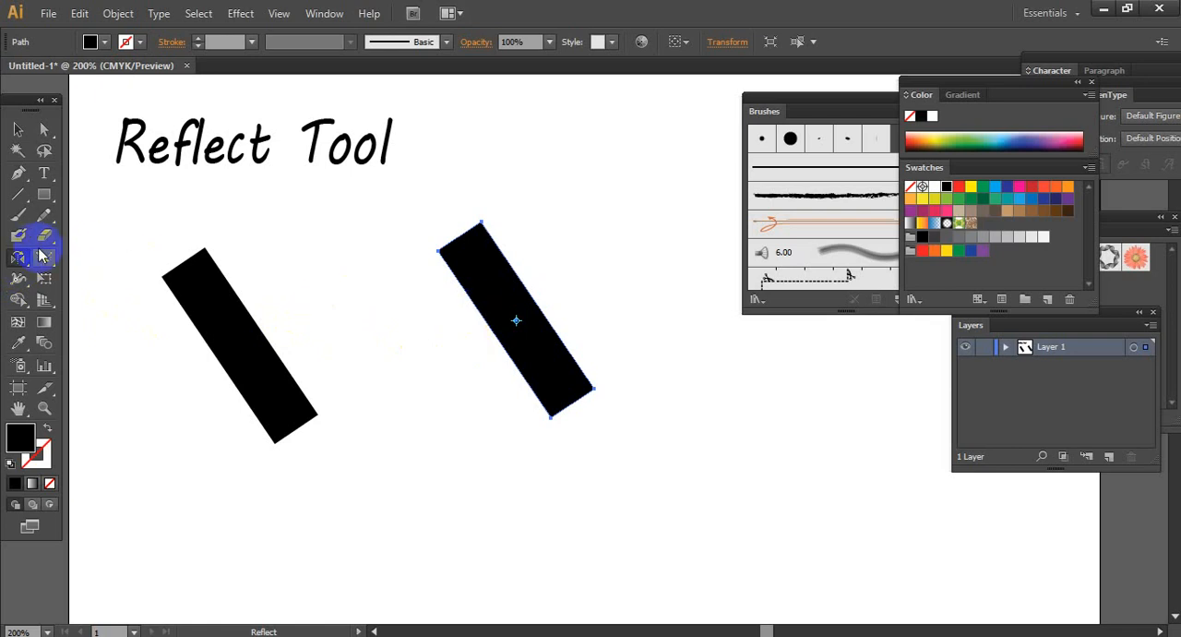
Create a reflected copy of the right bar across the horizontal axis about its center, forming an X
click(19, 257)
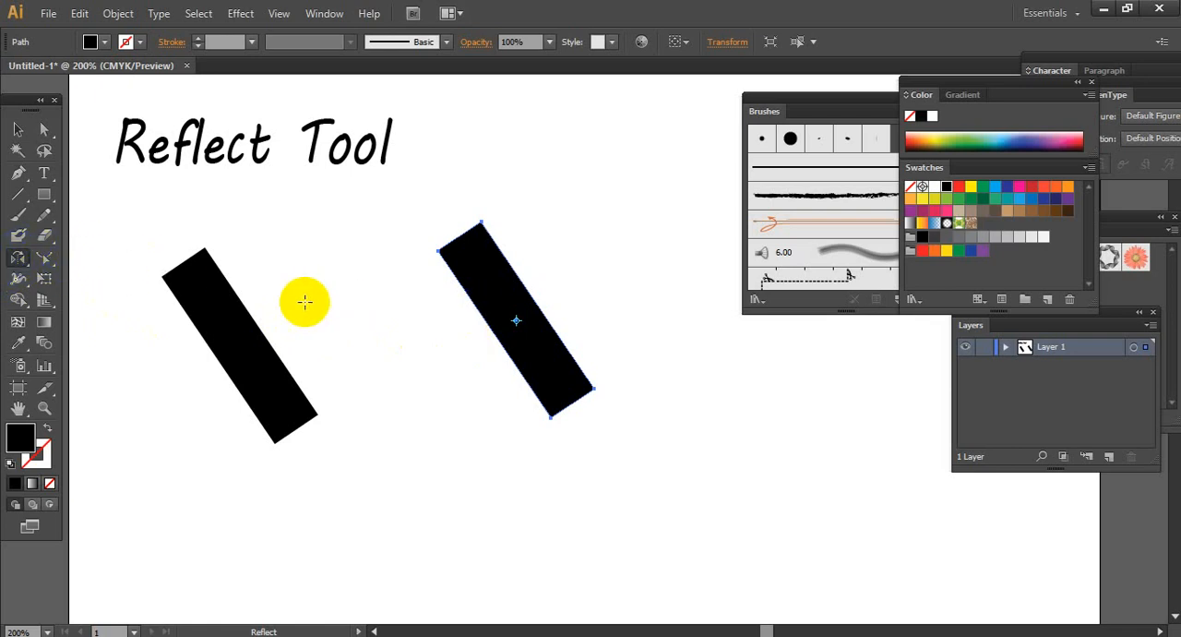
alt+click(516, 320)
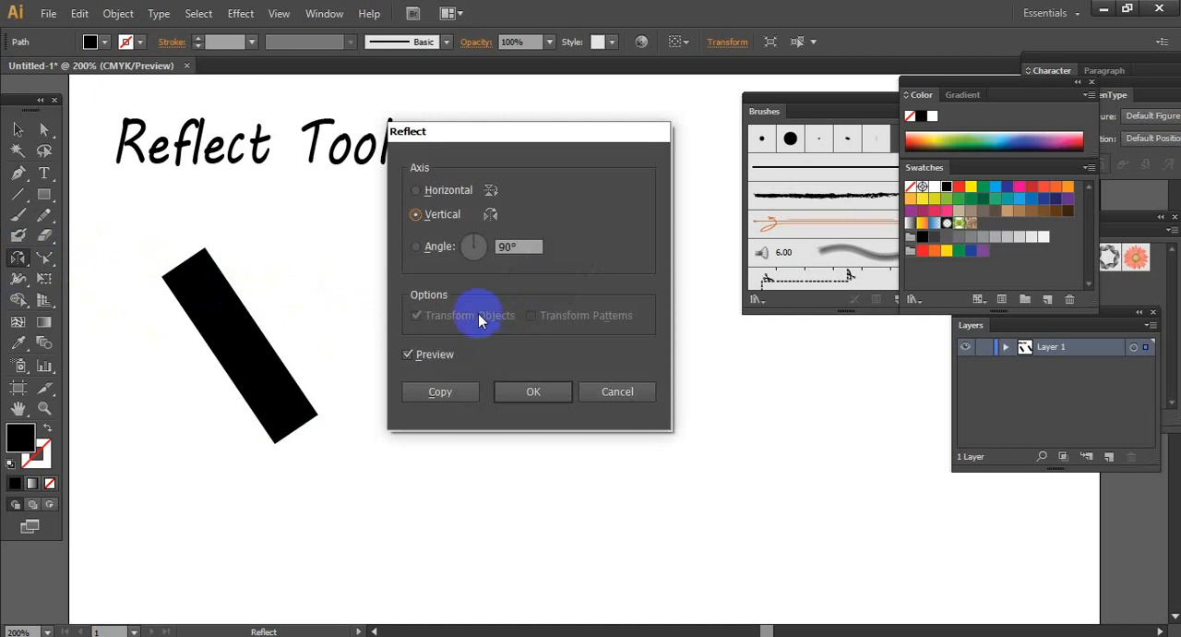
click(426, 190)
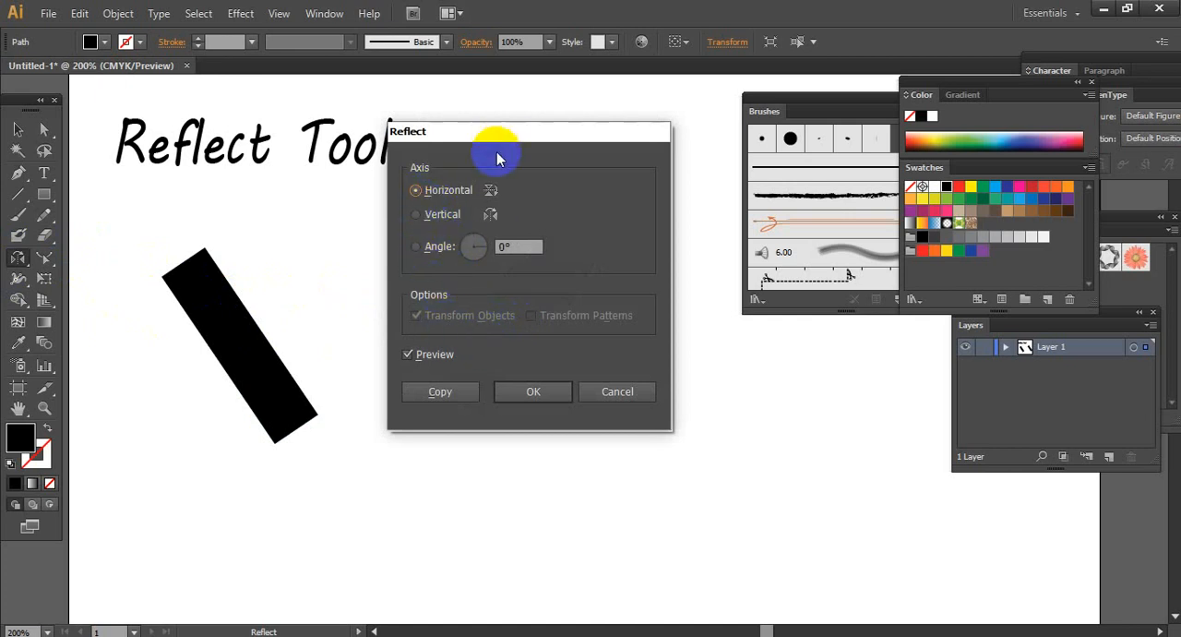
drag(497, 159, 689, 159)
click(628, 392)
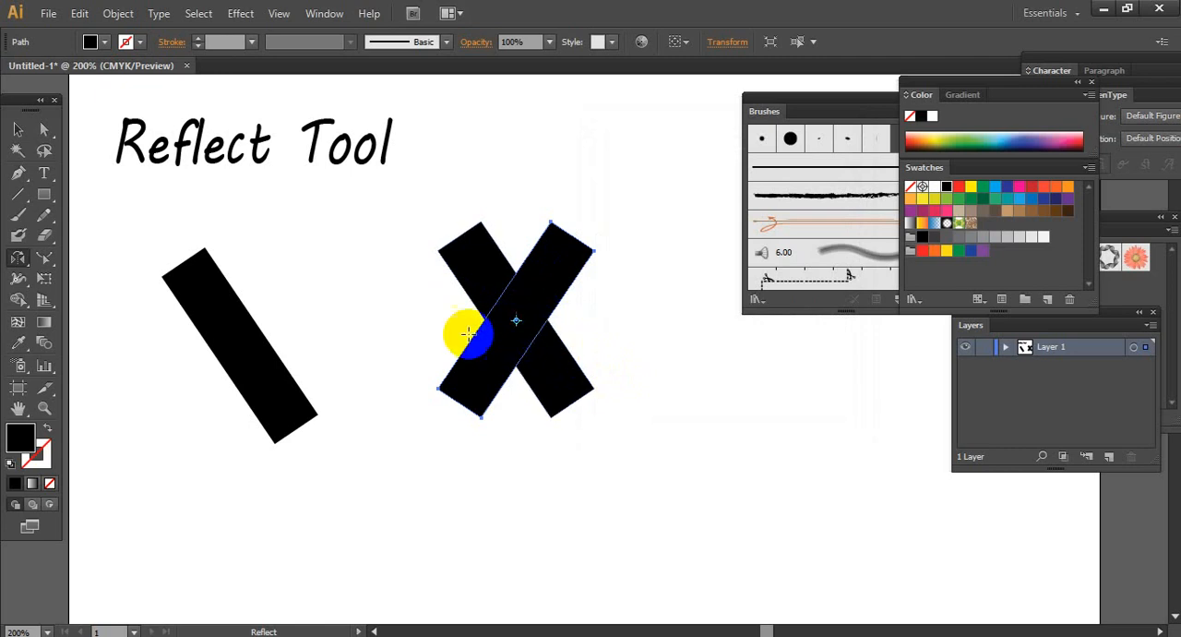
Draw an irregular black-filled shape below the bars with the Pencil tool and shift it slightly up and to the left
scroll(498, 314, down, 5)
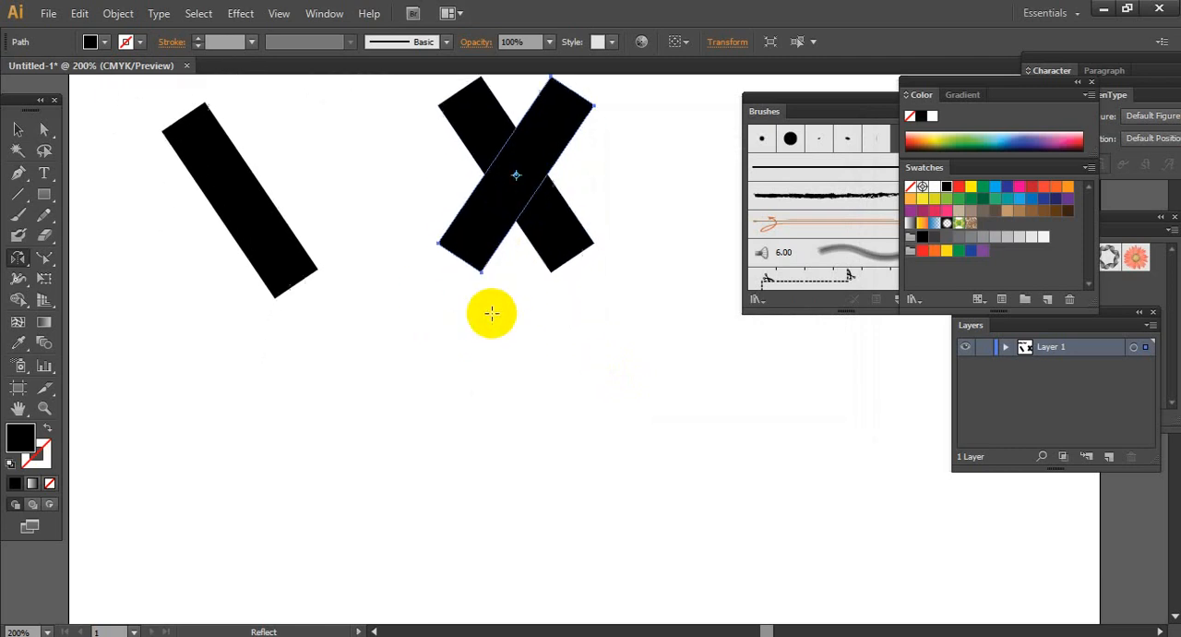
click(46, 213)
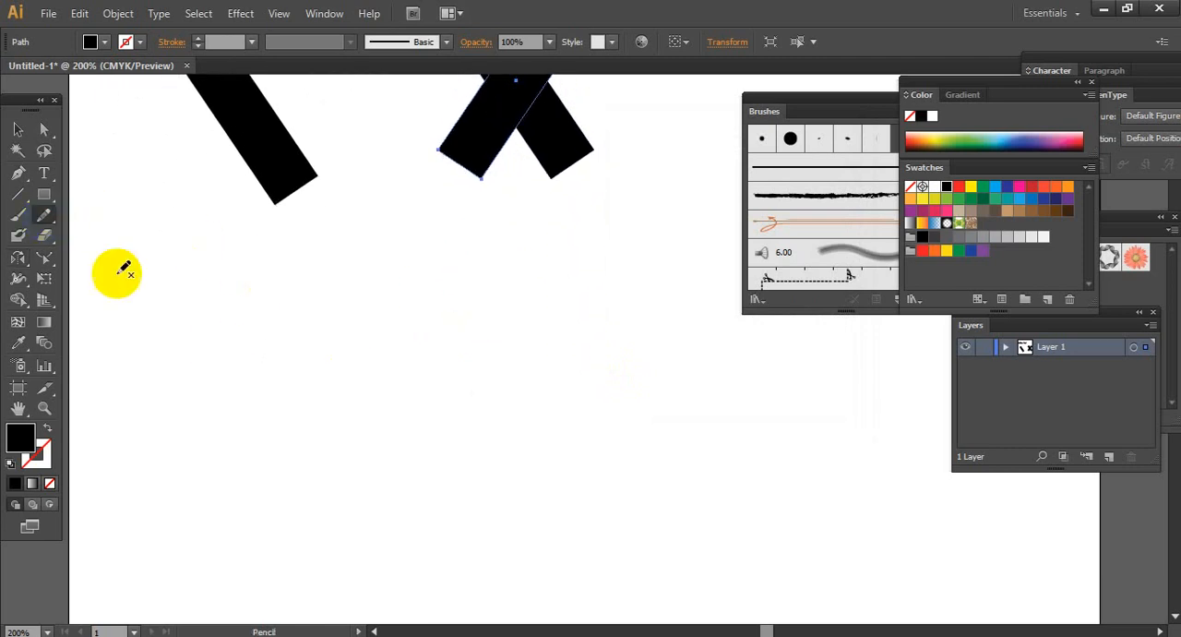
mouse_move(334, 401)
mouse_down()
mouse_move(412, 258)
mouse_move(492, 268)
mouse_move(505, 287)
mouse_move(467, 300)
mouse_move(462, 337)
mouse_move(408, 325)
mouse_move(333, 408)
mouse_up()
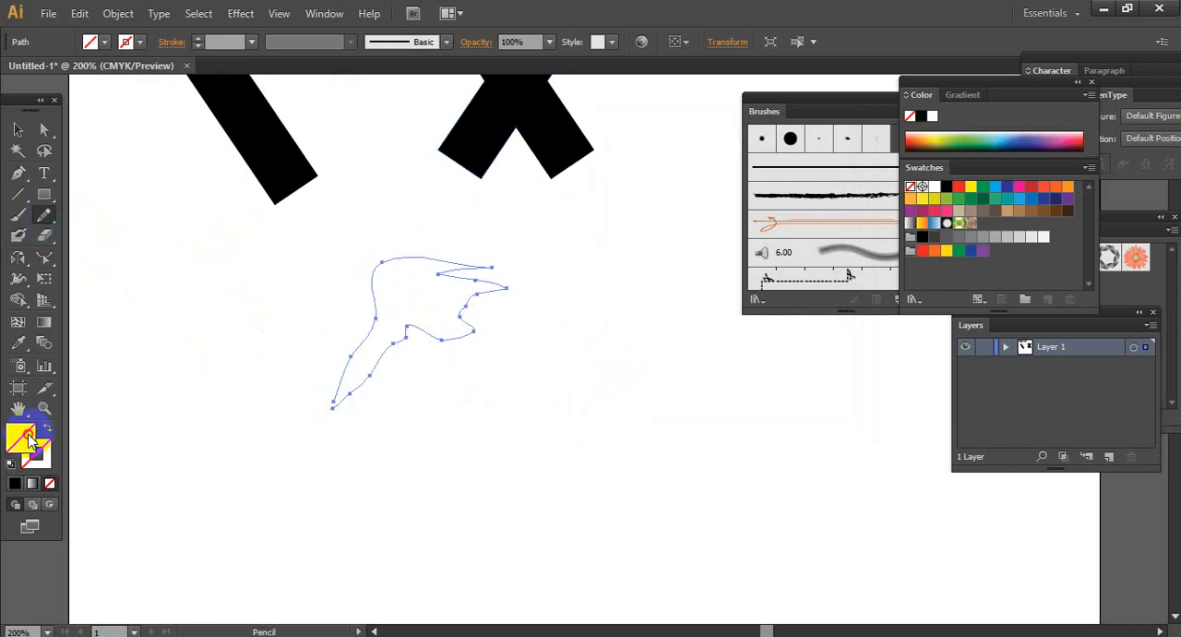
click(16, 492)
click(19, 129)
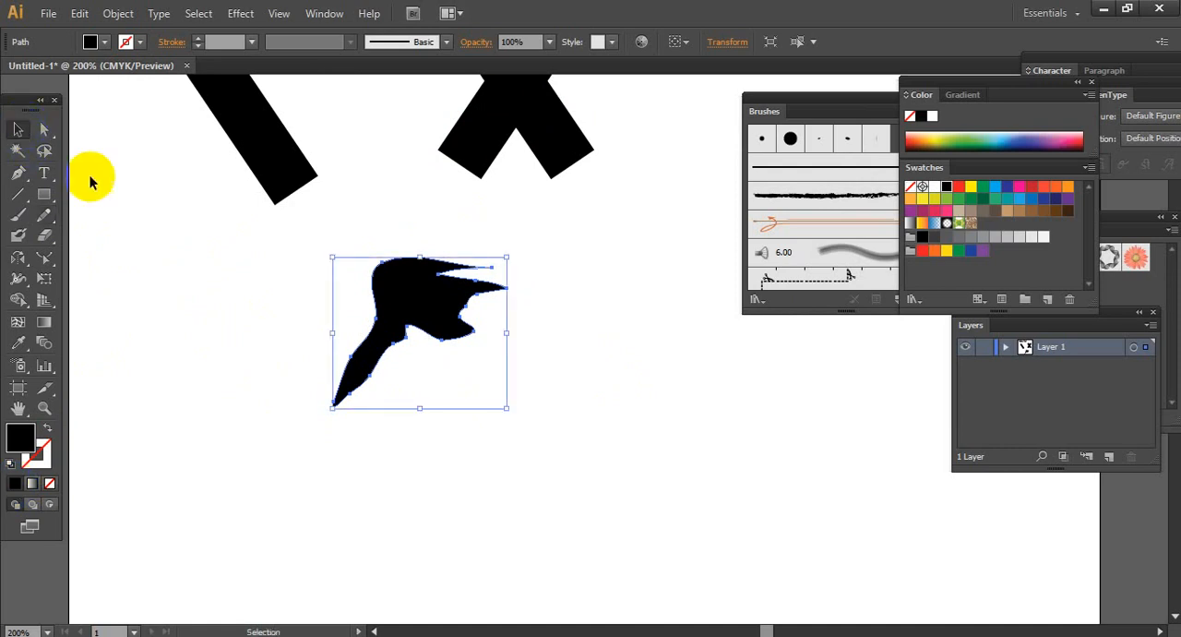
drag(409, 290, 348, 265)
Create a reflected copy of the freehand shape across the horizontal axis, using its lower tip anchor as the reflection point, and deselect it
drag(19, 258, 83, 280)
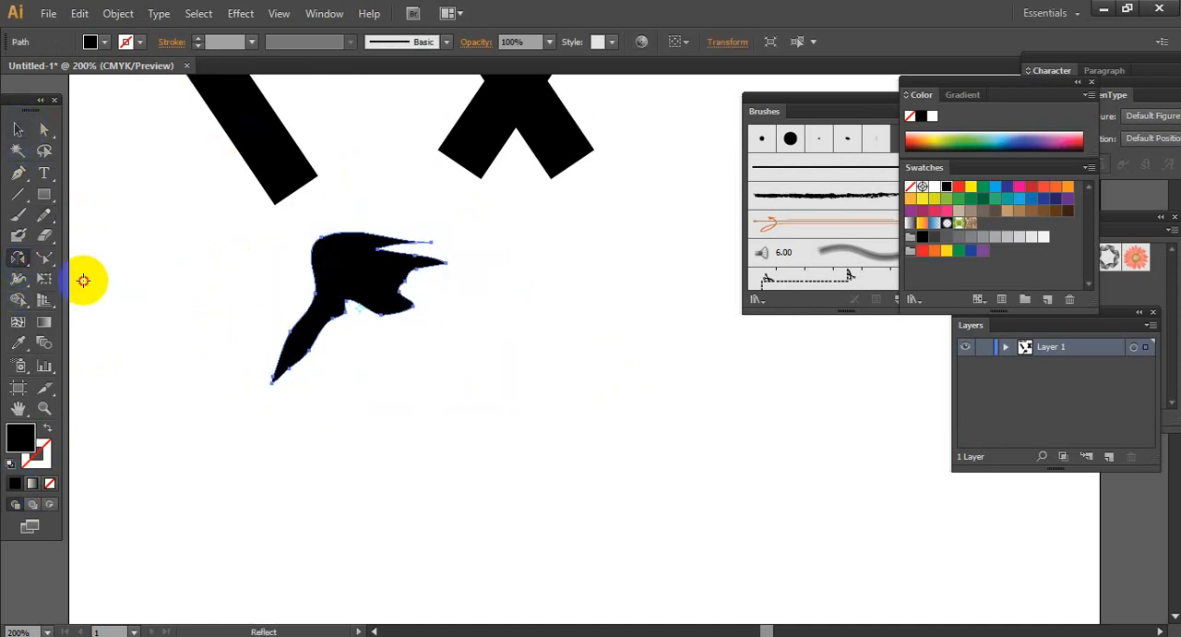
alt+click(272, 382)
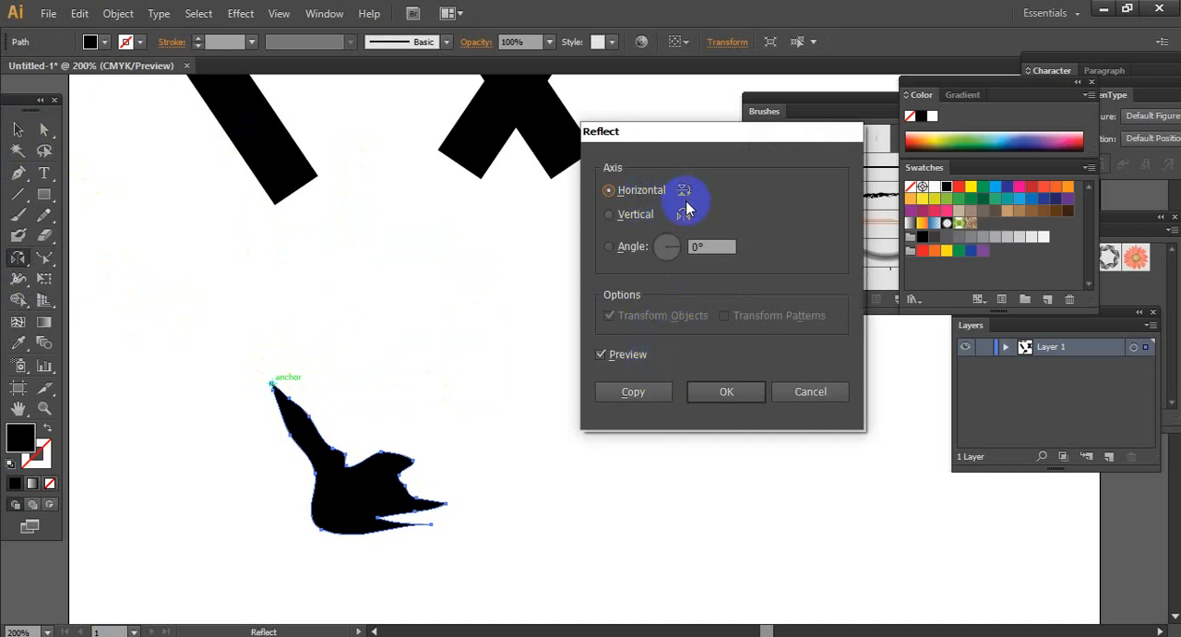
click(649, 391)
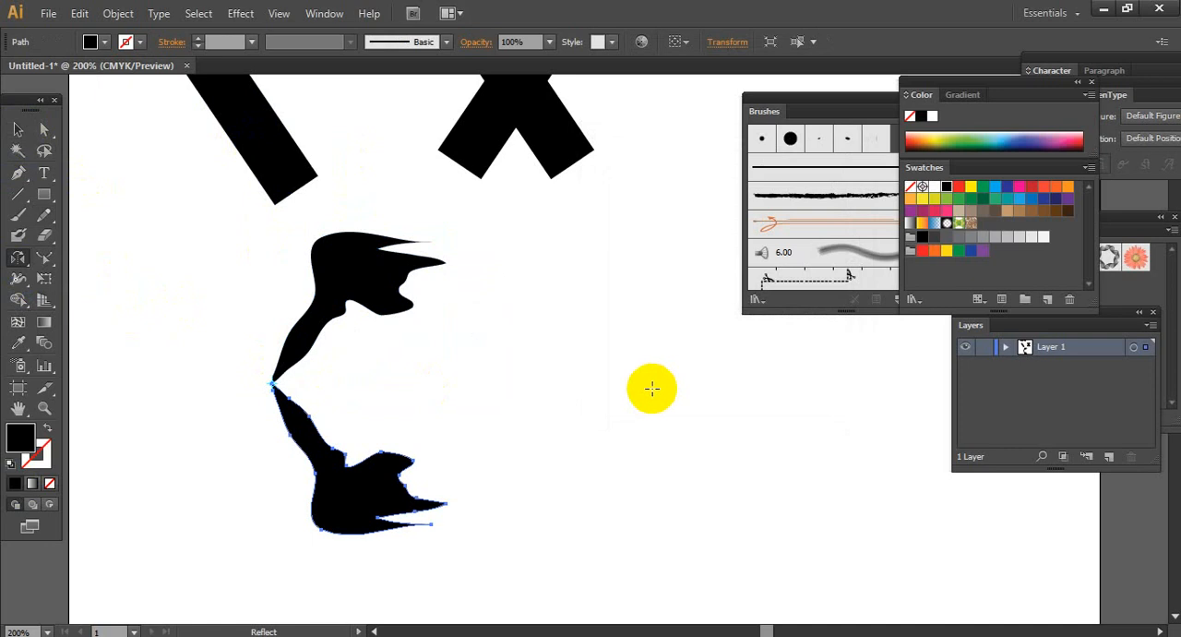
scroll(468, 278, up, 2)
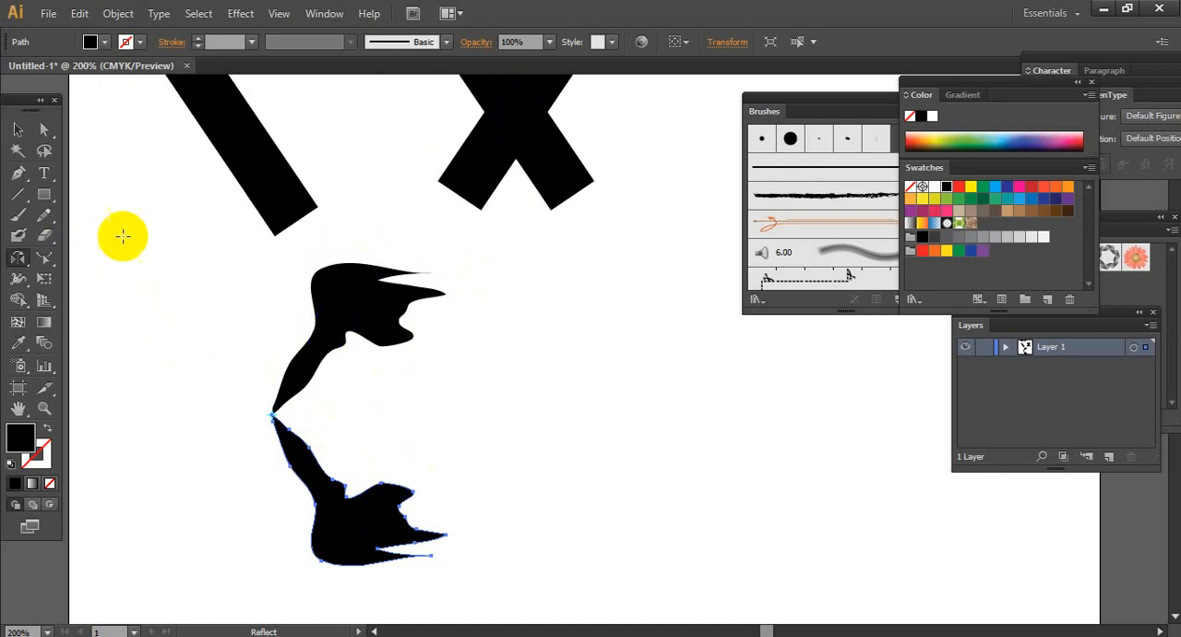
click(19, 130)
click(195, 208)
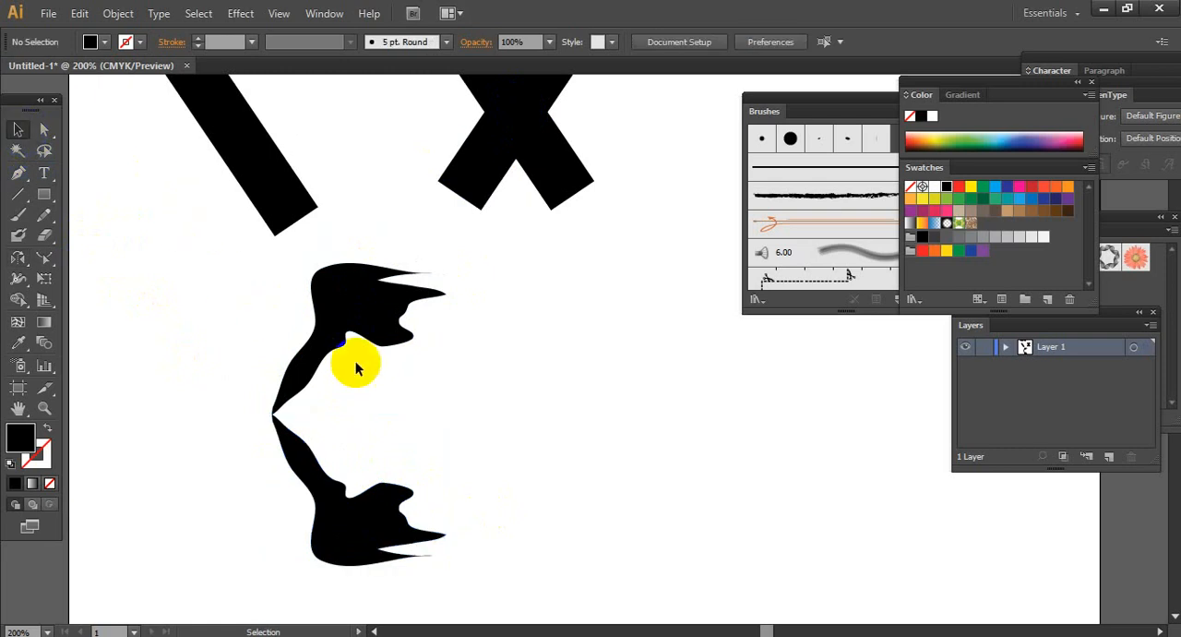
Activate the Reflect tool with nothing selected
scroll(423, 395, up, 2)
scroll(423, 401, down, 2)
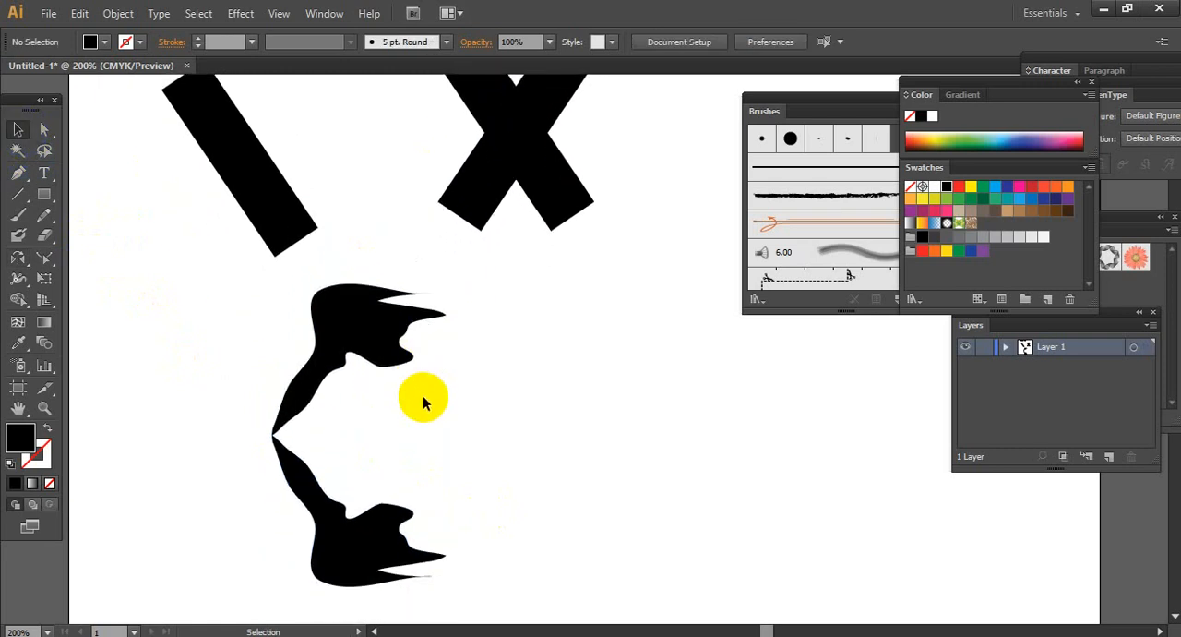
scroll(423, 401, up, 2)
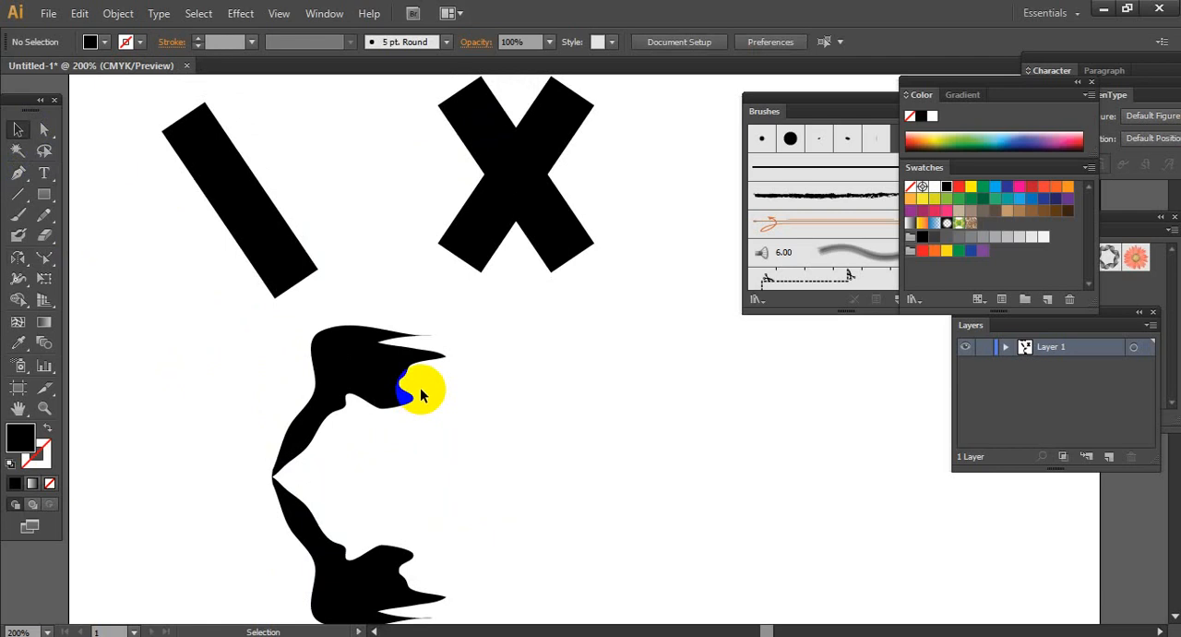
click(18, 260)
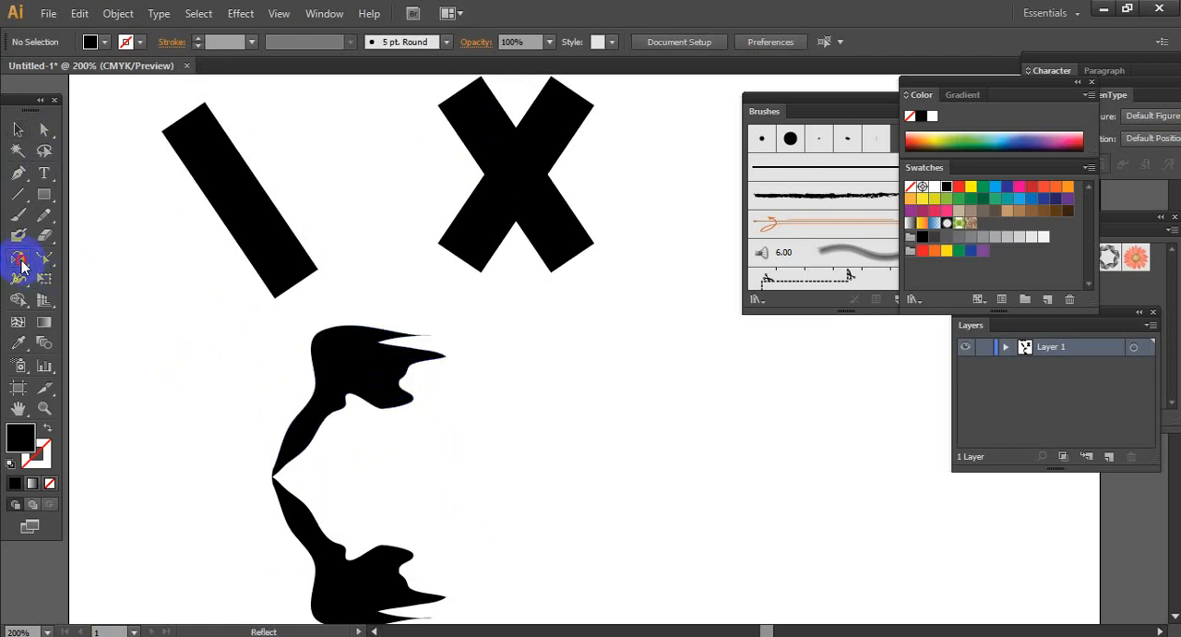